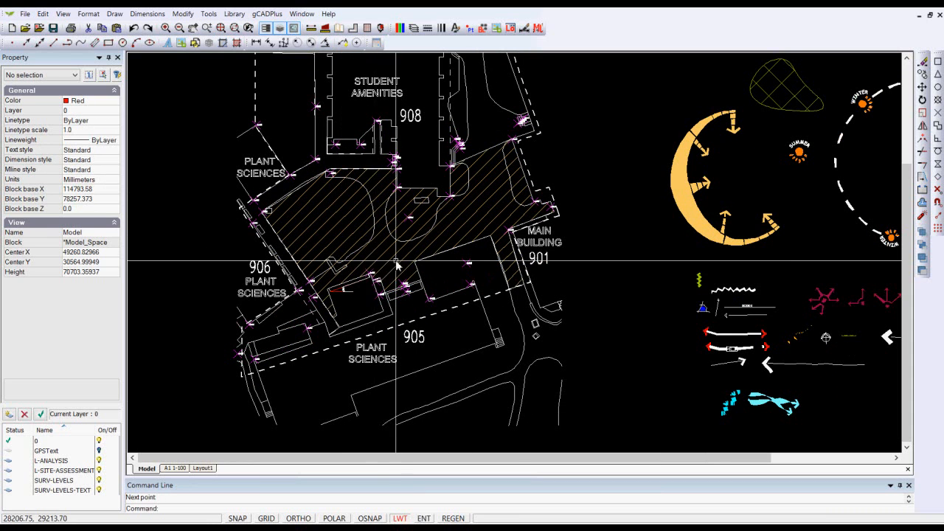
Step: Examine the site plan's orientation on the Layout1 sheet with its viewport deselected
scroll(396, 262, up, 1)
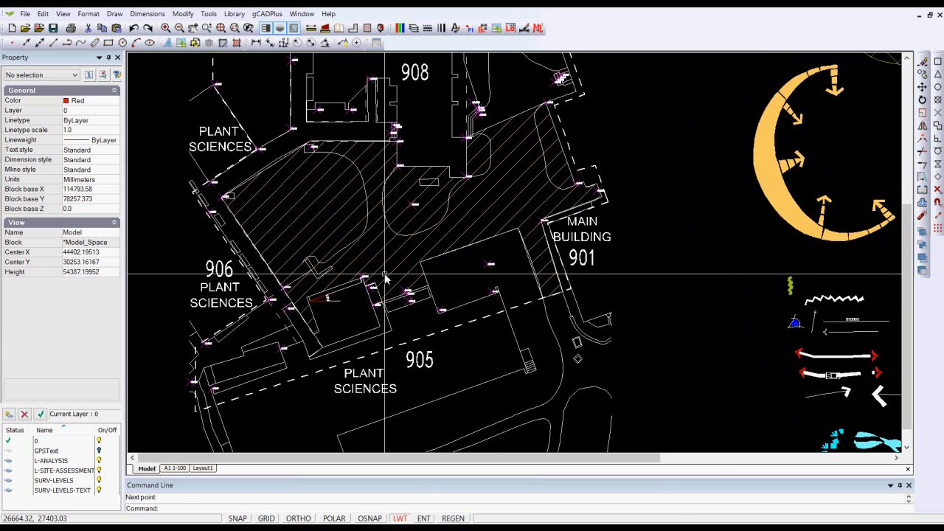
click(204, 468)
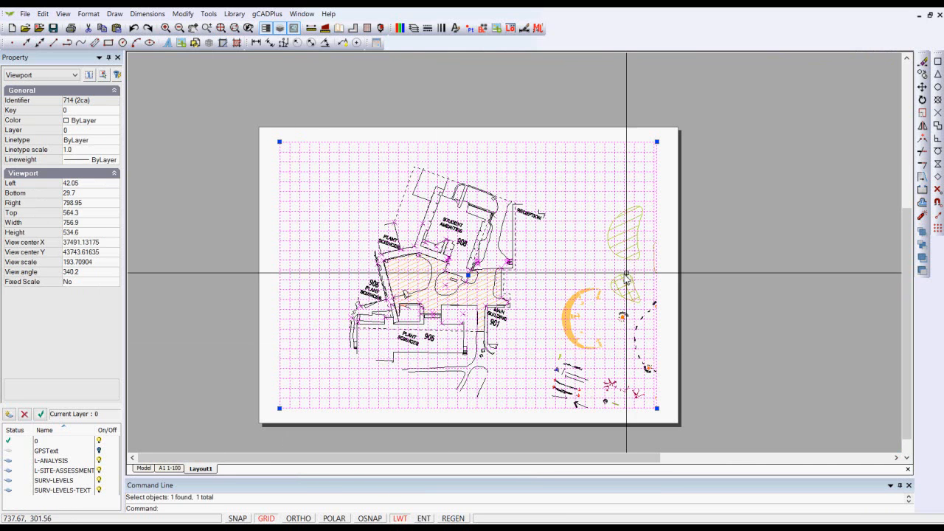
right_click(716, 258)
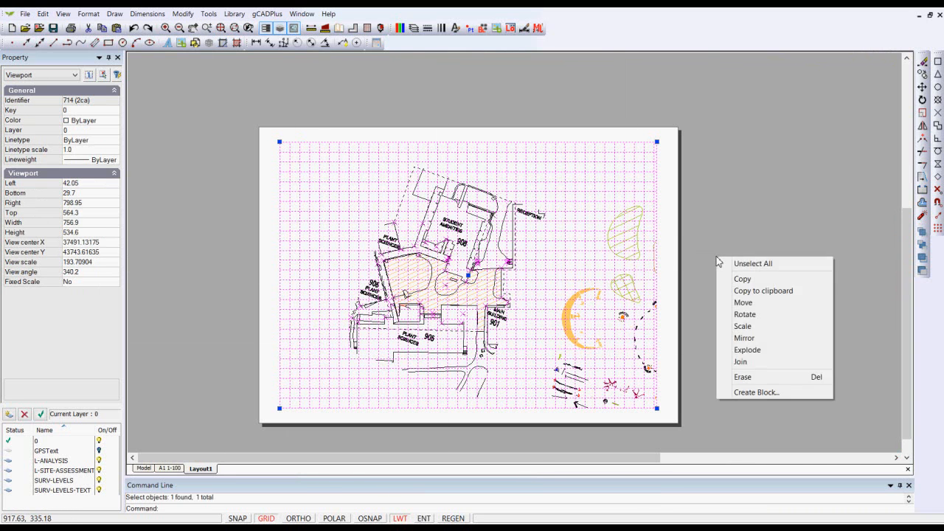
click(739, 264)
scroll(442, 317, up, 4)
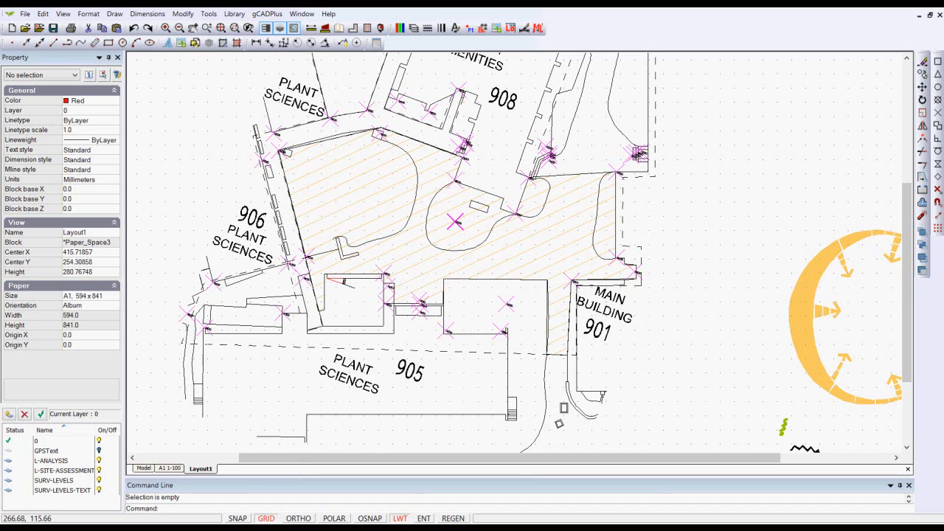
scroll(354, 321, down, 4)
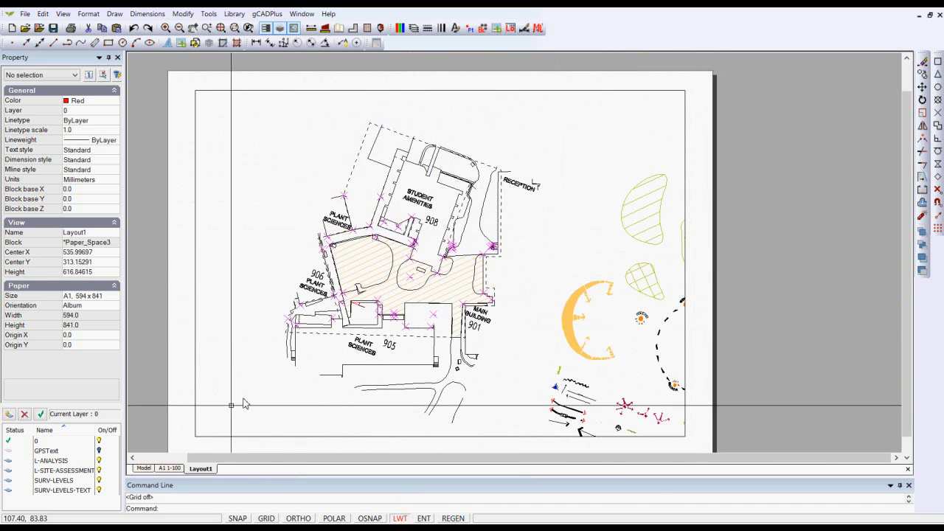
Step: Examine the red angle dimension above building 905 in model space and compare that area with the rotated plan in the Layout1 viewport
click(143, 469)
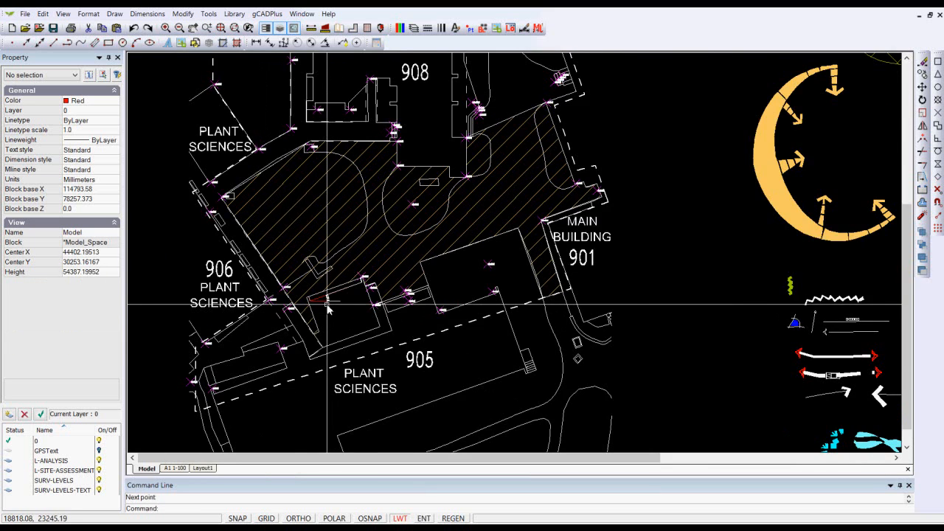
scroll(321, 295, up, 5)
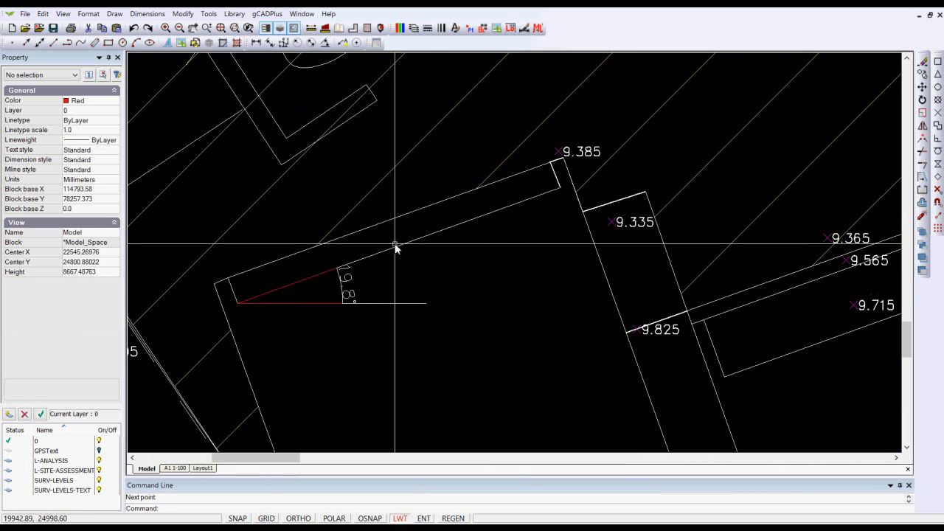
scroll(396, 247, down, 3)
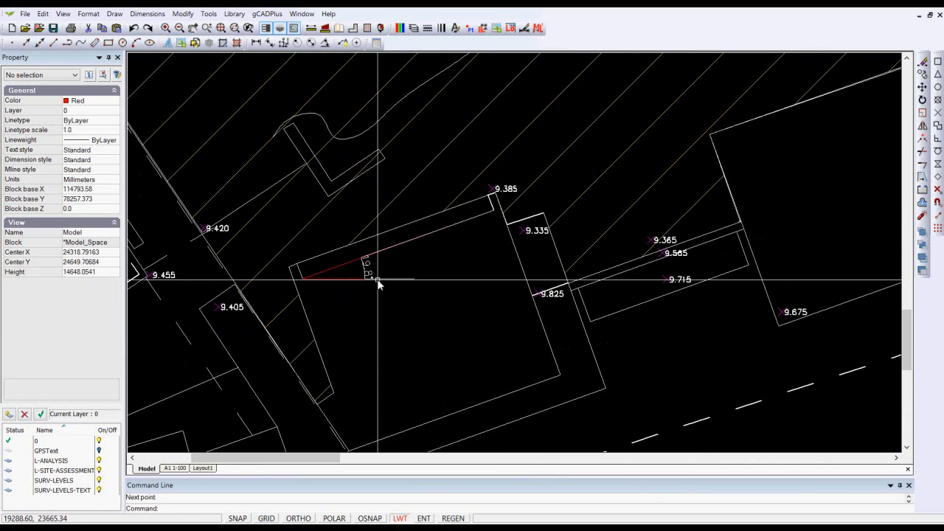
click(202, 469)
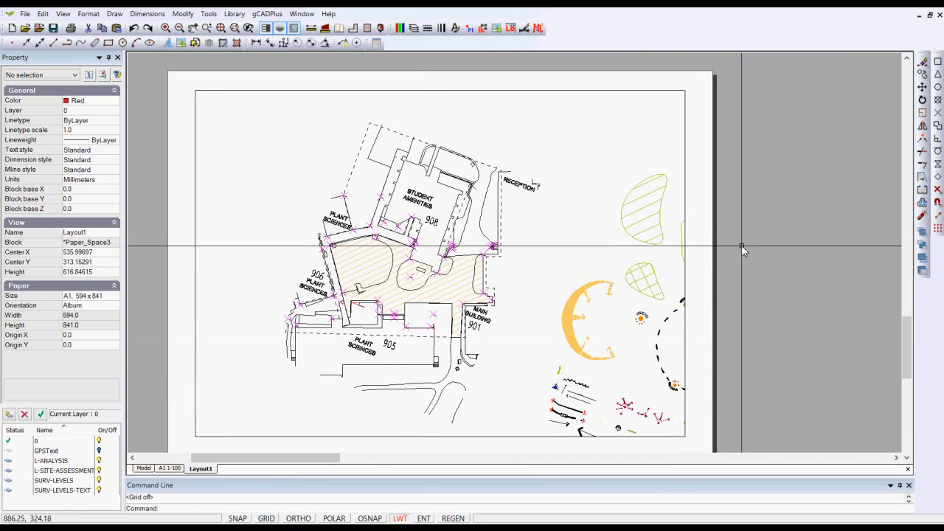
click(685, 199)
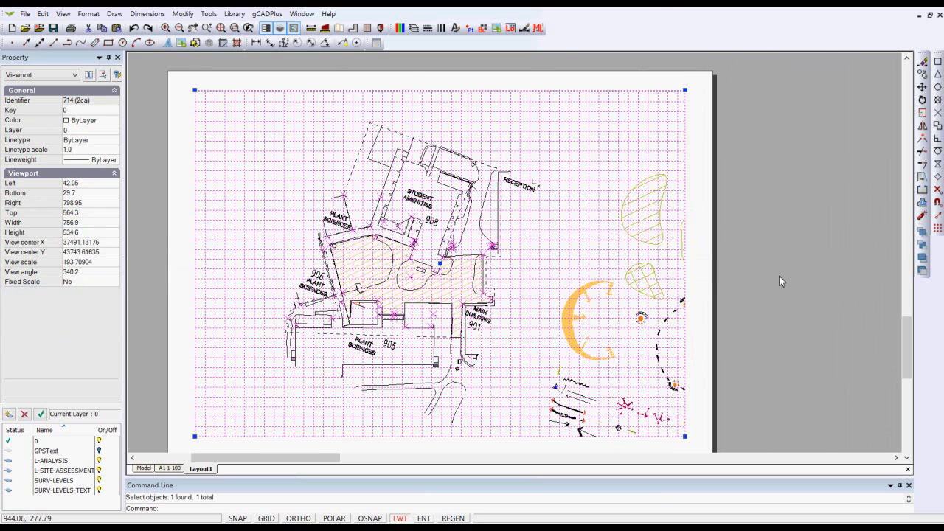
key(Escape)
scroll(406, 328, up, 5)
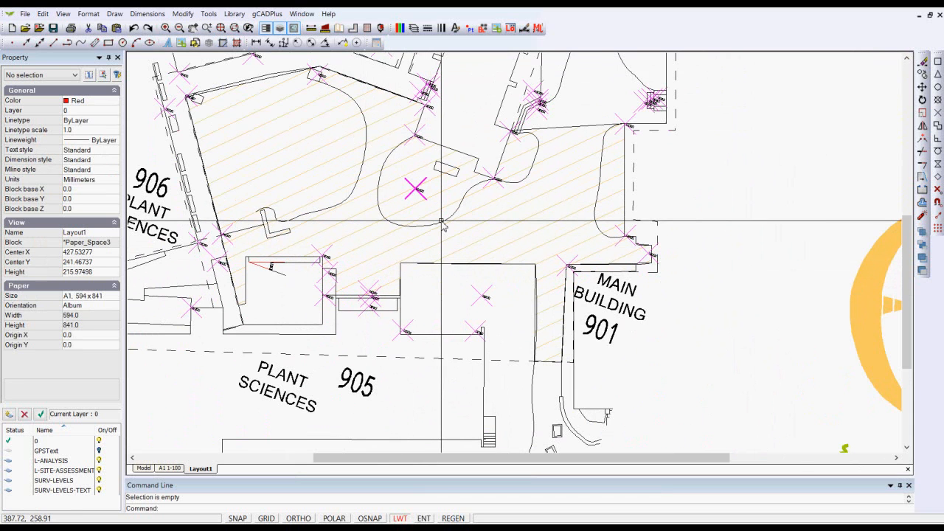
scroll(435, 218, down, 1)
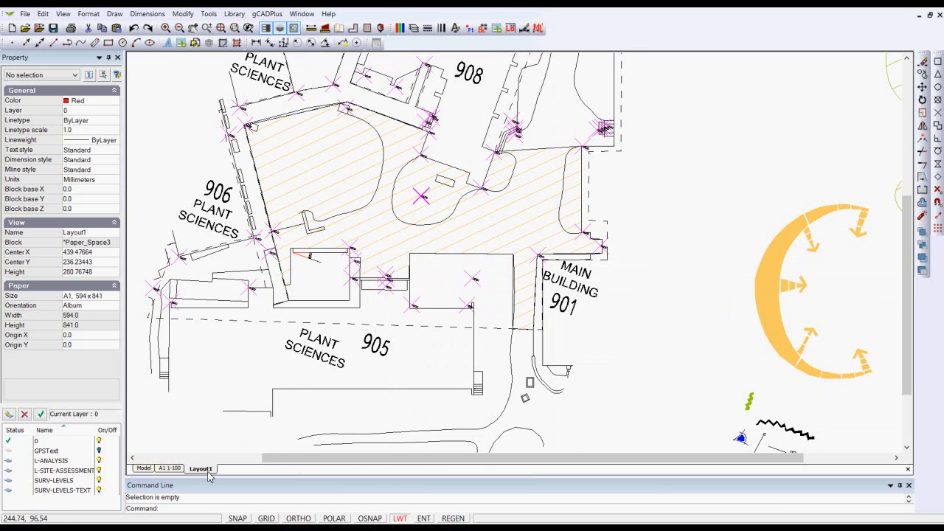
Step: Rotate the model-space site plan by -19.8° about 0,0, leaving out the STUDENT AMENITIES, 906 and two western PLANT SCIENCES labels, and clear the selection
click(144, 469)
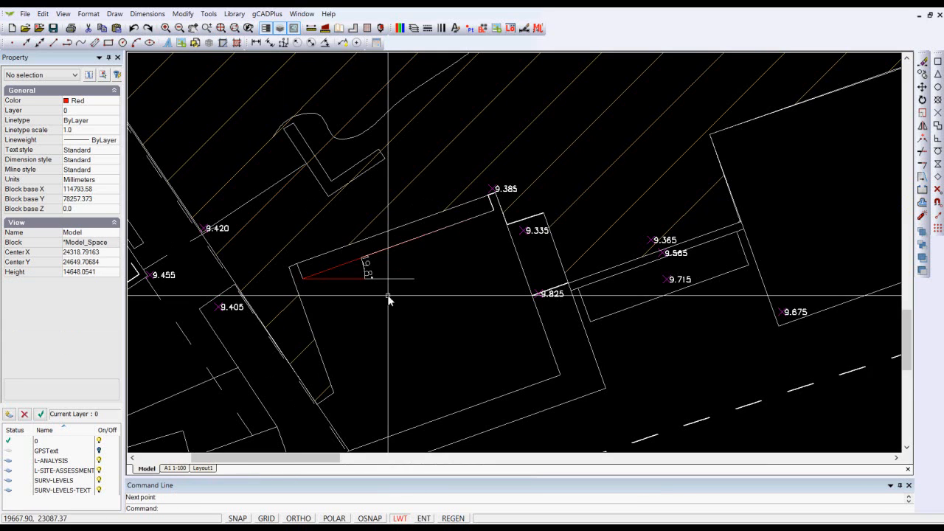
scroll(391, 297, down, 3)
scroll(399, 301, down, 6)
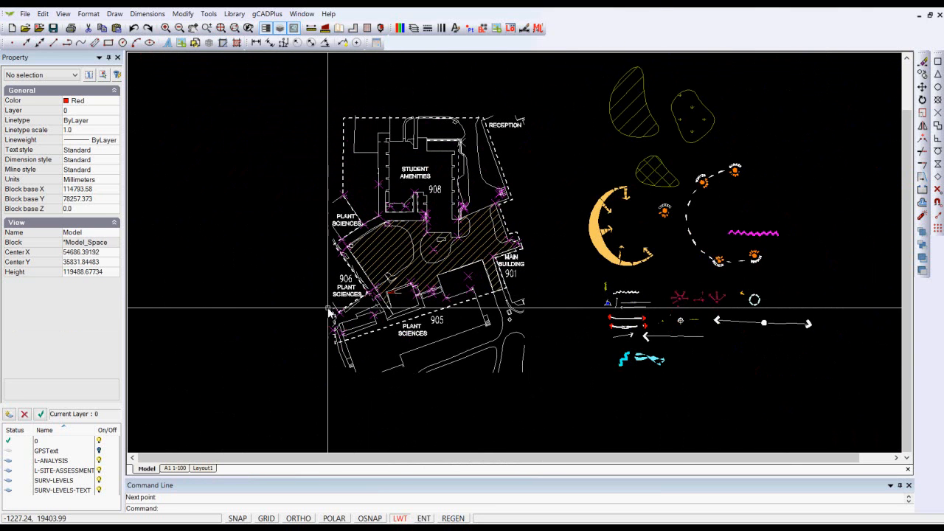
click(556, 394)
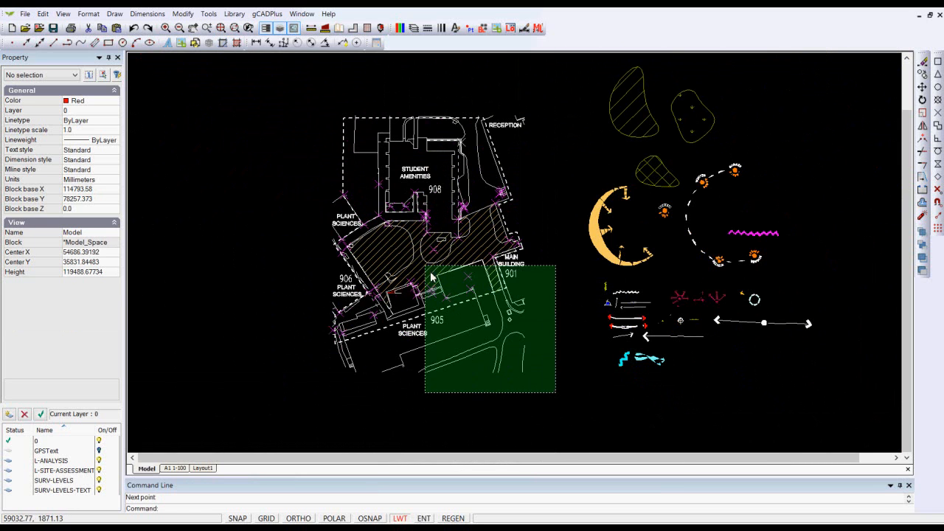
click(317, 98)
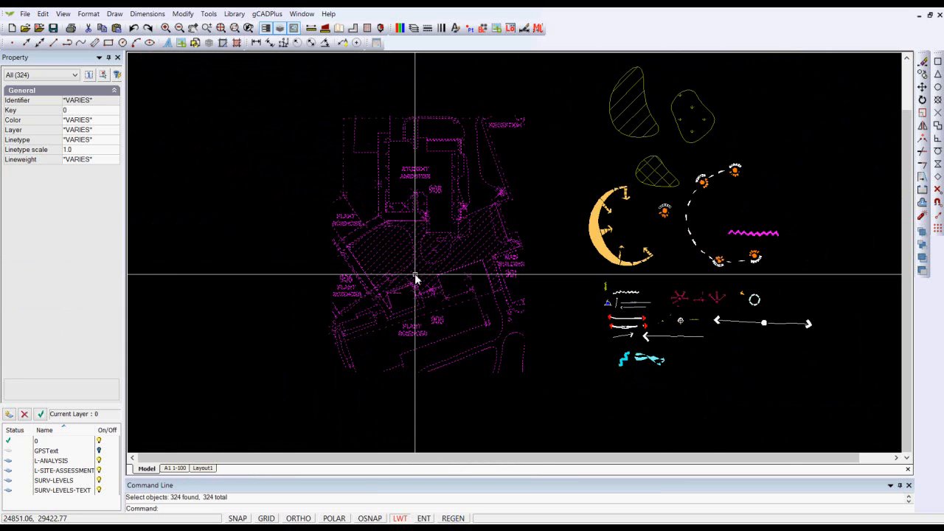
shift+click(344, 288)
shift+click(345, 280)
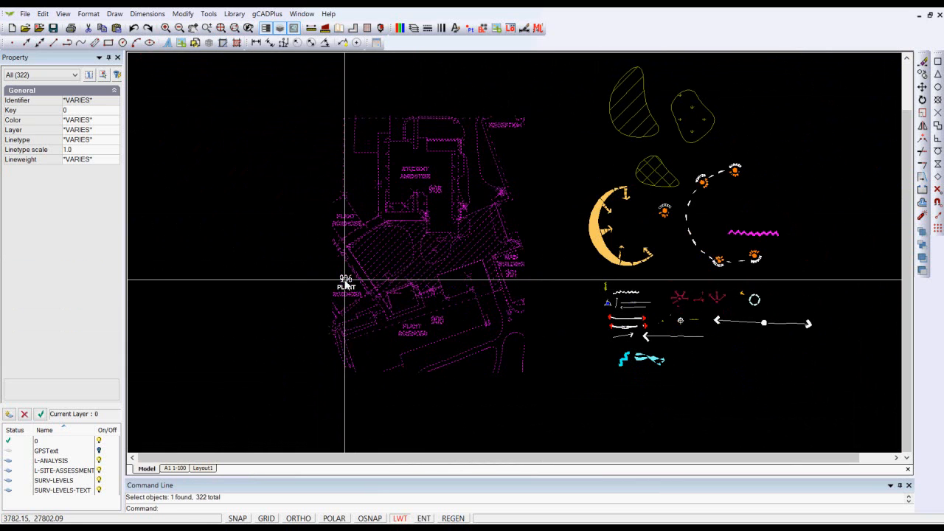
shift+click(344, 293)
shift+click(343, 225)
shift+click(344, 217)
shift+click(415, 175)
shift+click(415, 169)
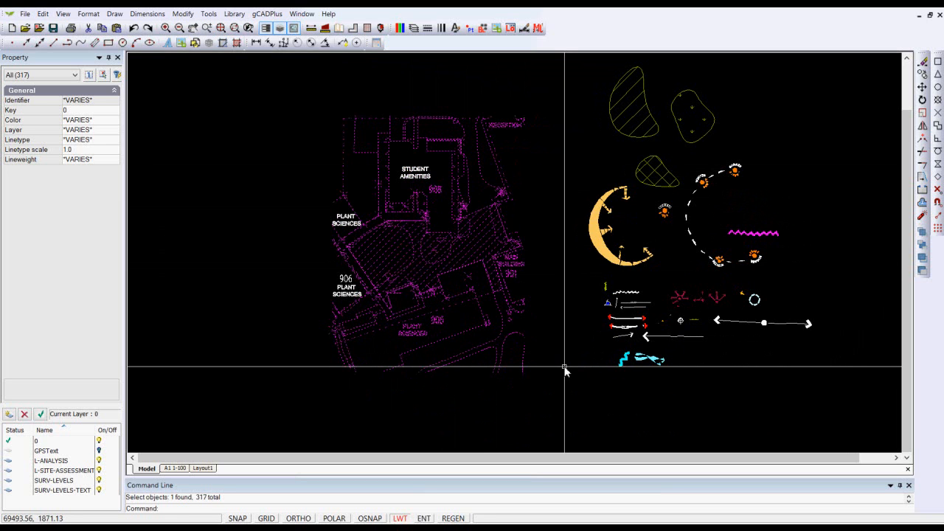
right_click(455, 299)
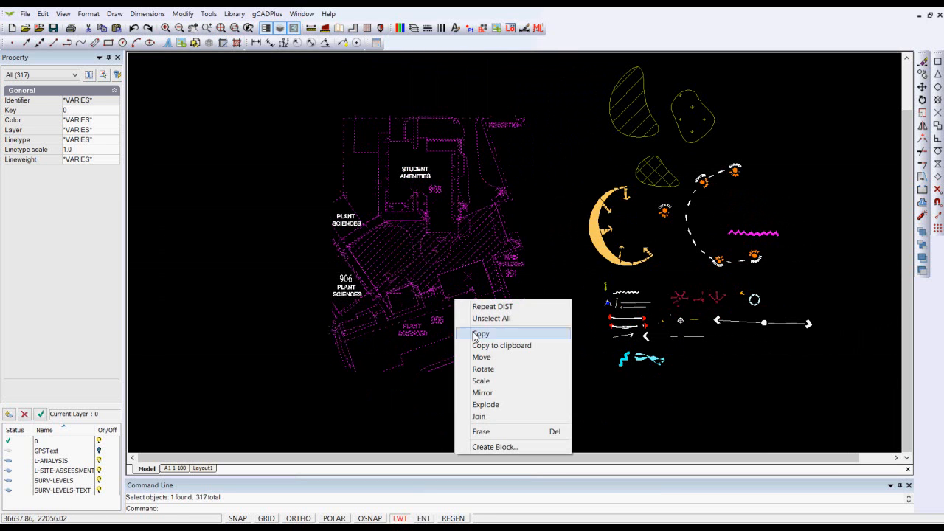
click(483, 372)
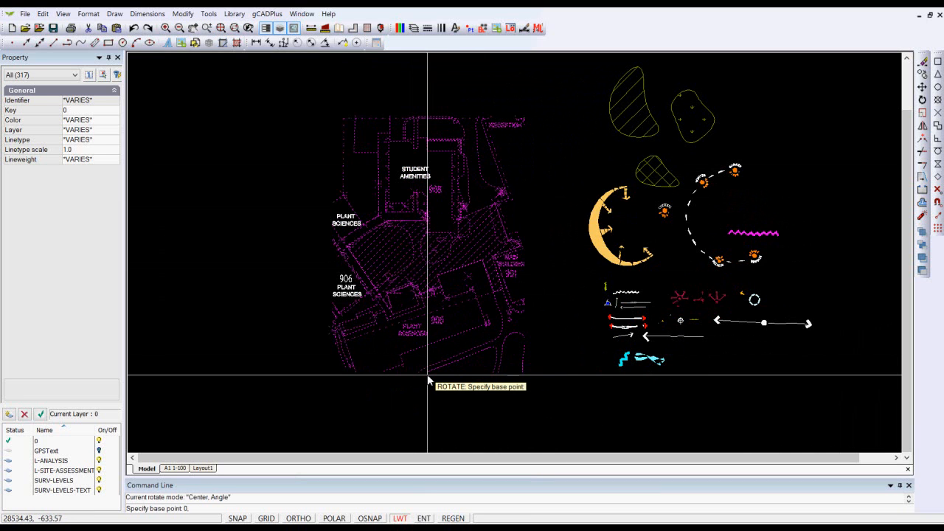
text(0,0)
key(Return)
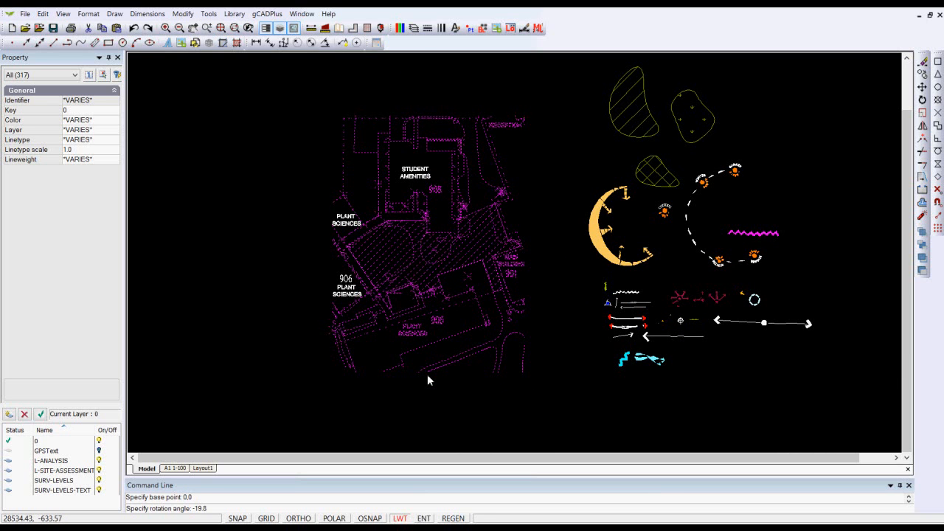
key(Return)
scroll(468, 343, up, 3)
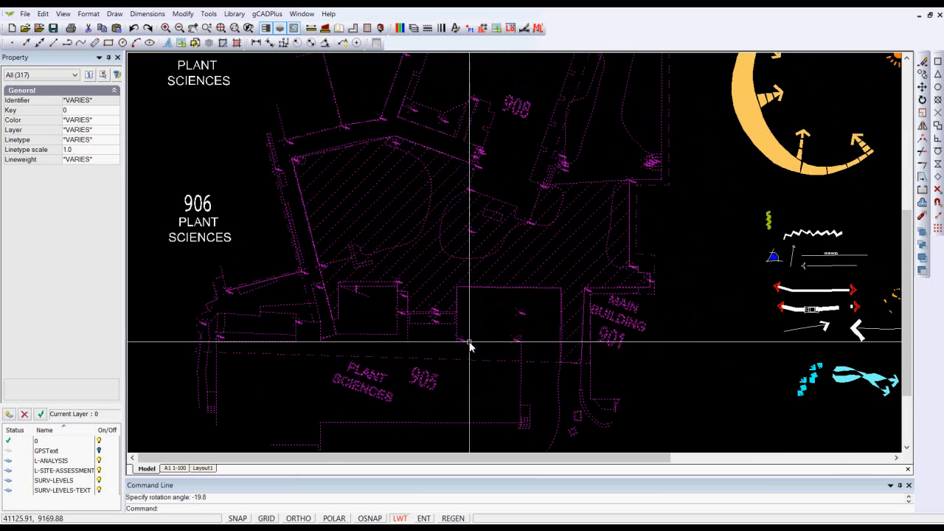
right_click(659, 384)
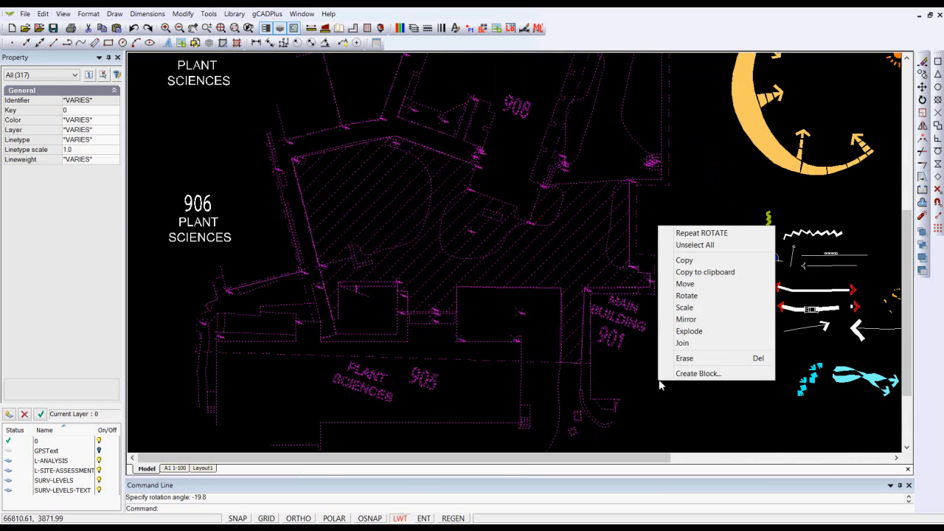
key(Escape)
key(Escape)
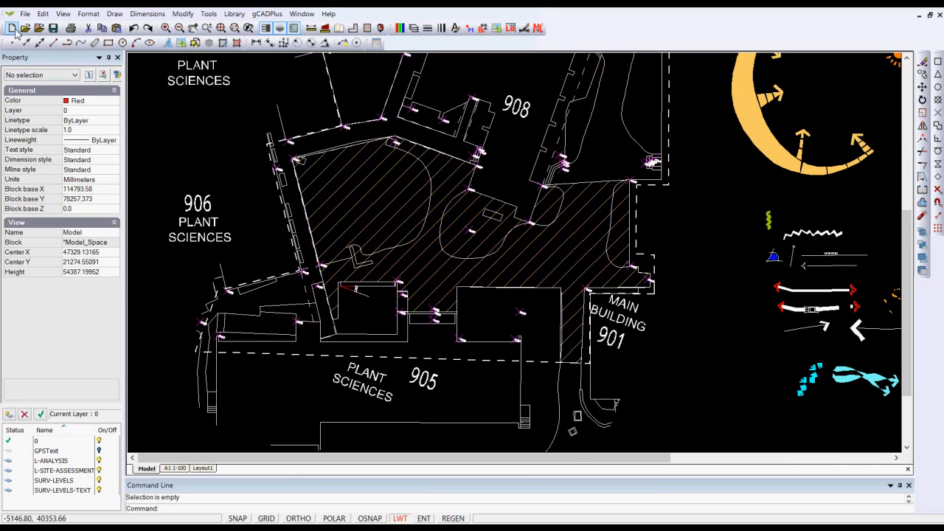
Step: Create a new layout with A1, 594 x 841 paper size in Portrait orientation
click(88, 14)
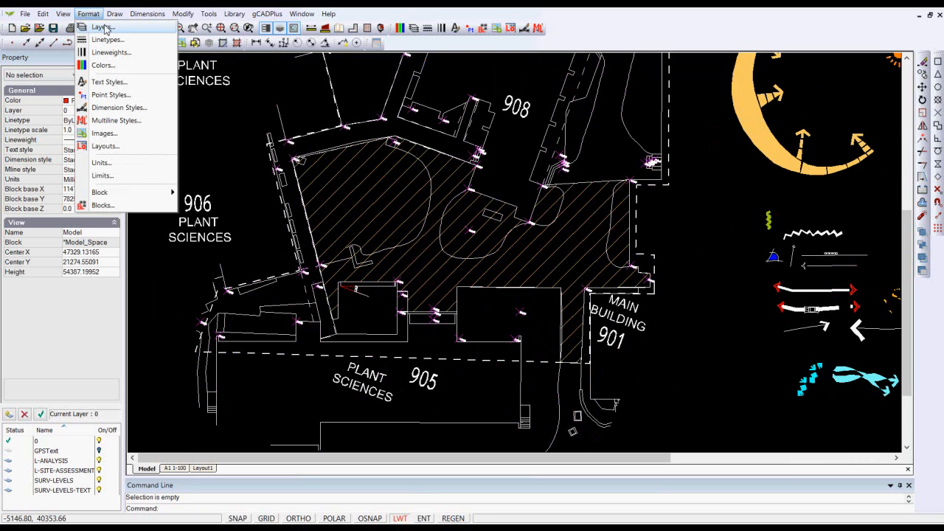
click(108, 147)
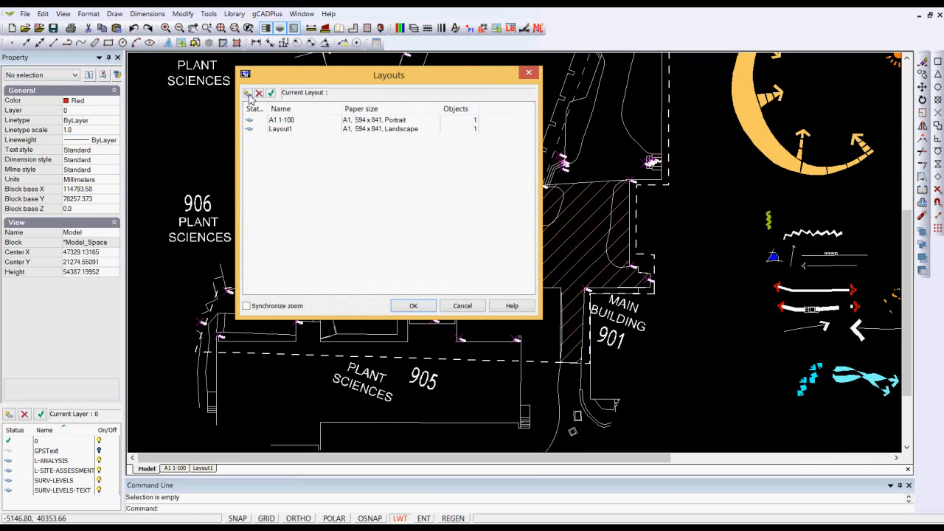
click(248, 93)
click(419, 141)
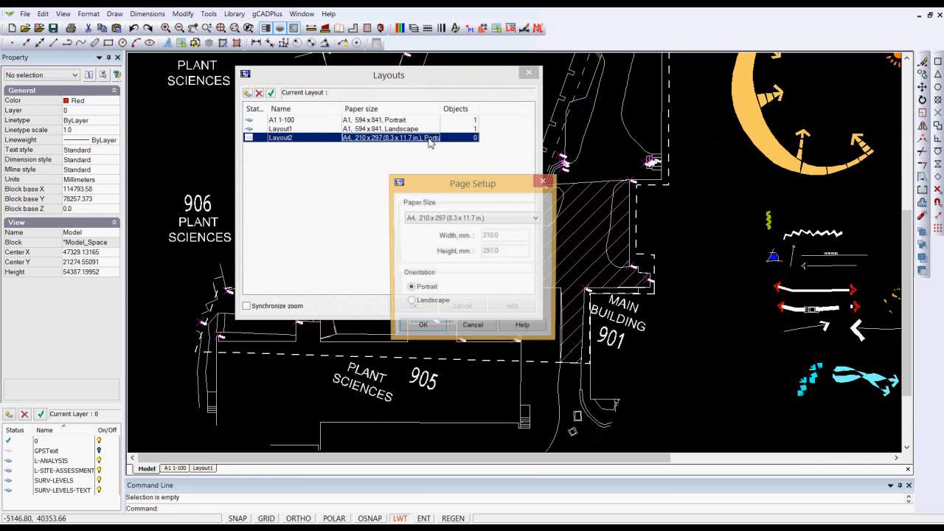
click(536, 220)
scroll(453, 255, down, 2)
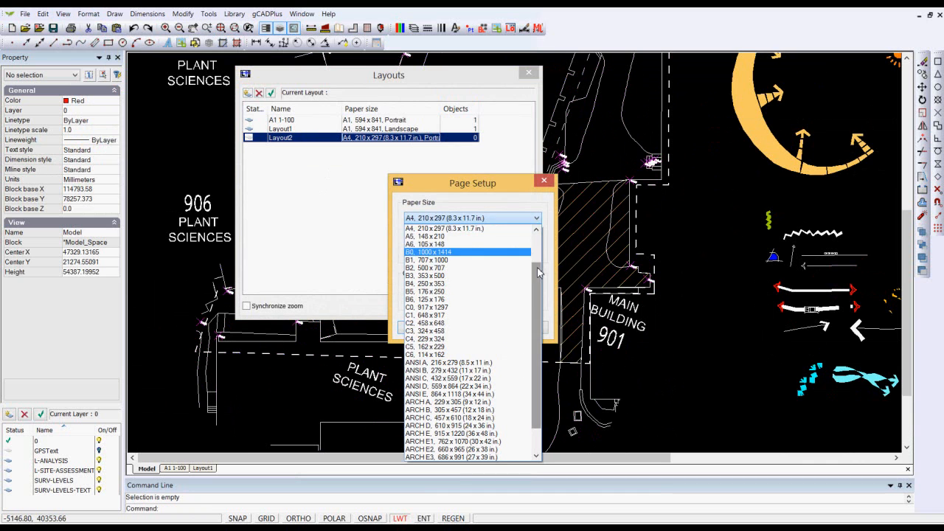
scroll(454, 255, up, 2)
click(450, 244)
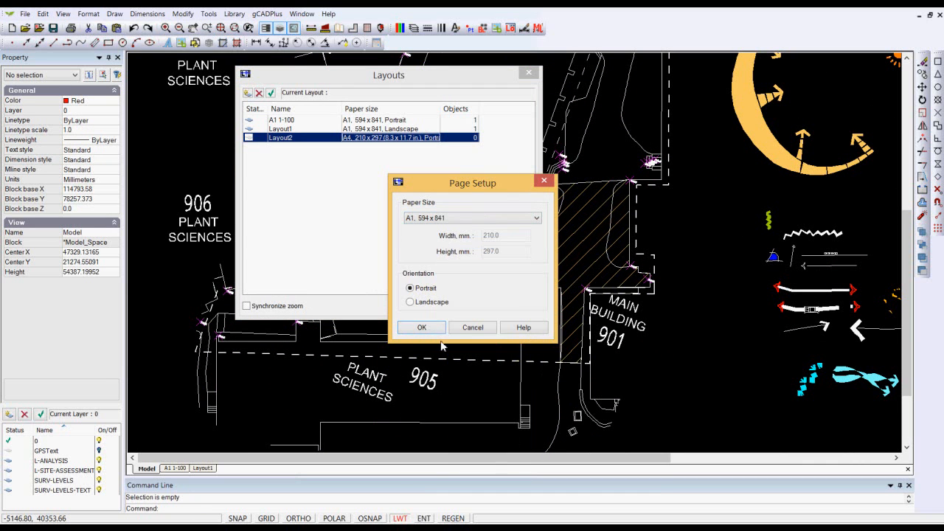
click(422, 328)
click(421, 309)
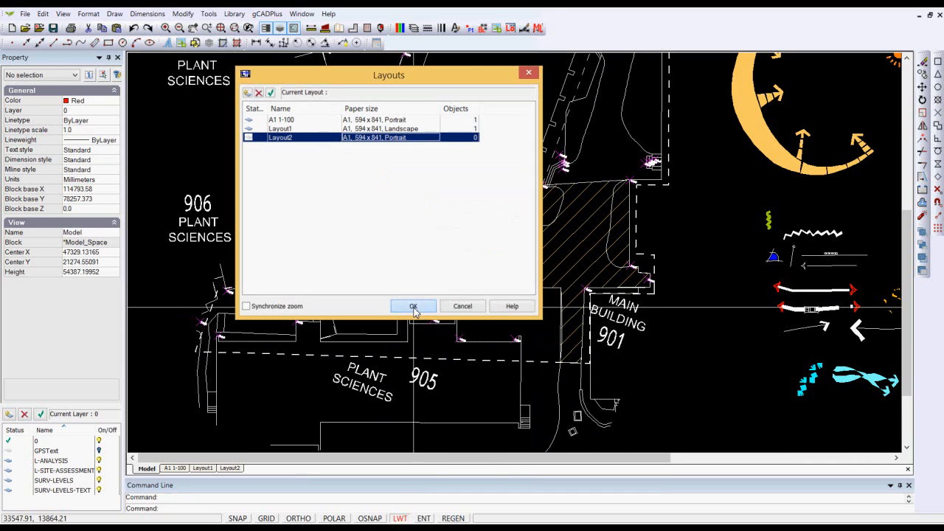
Step: Shrink and move Layout2's viewport frame around the rotated site plan, leaving out most of the symbols beside it, and display it on the layout
click(230, 468)
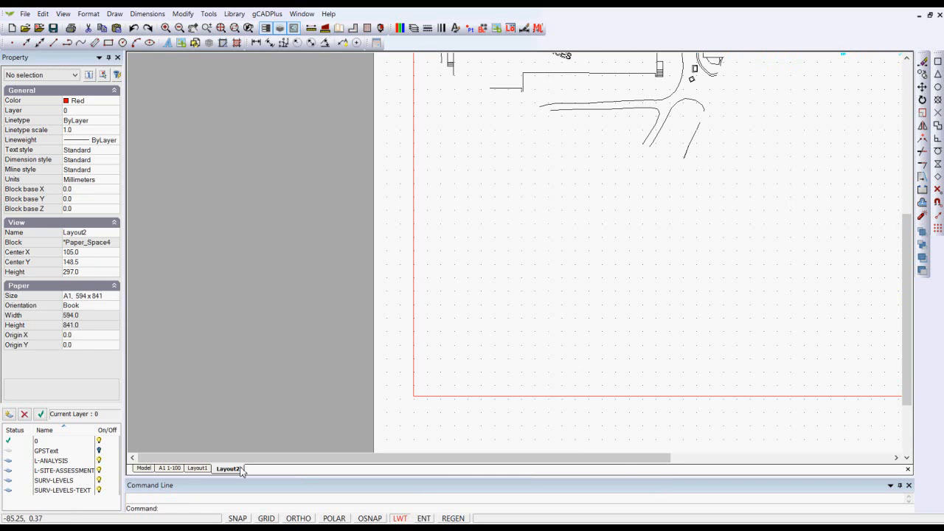
right_click(578, 278)
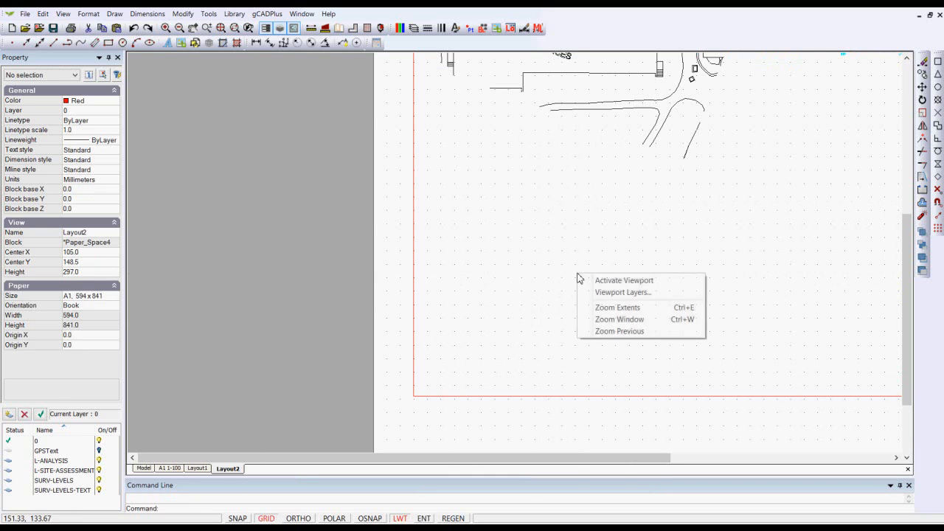
click(616, 308)
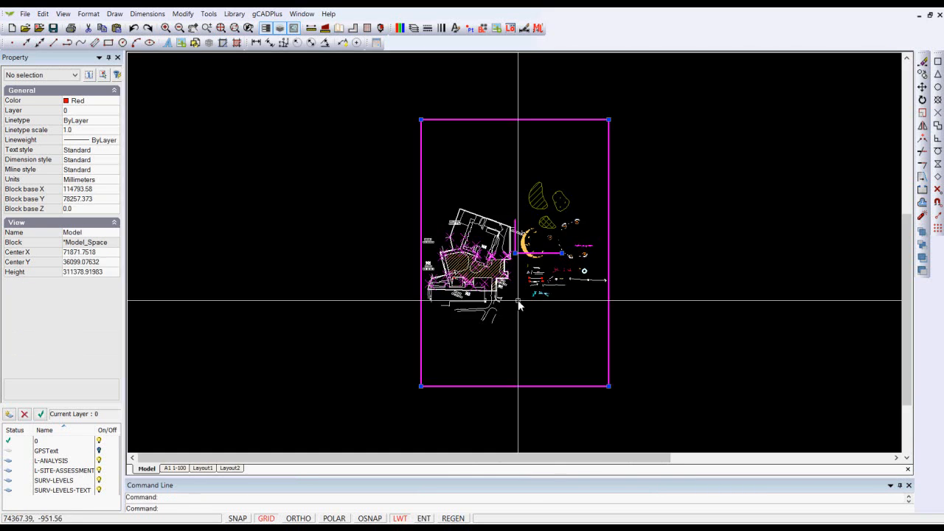
drag(609, 120, 577, 166)
drag(515, 255, 462, 259)
right_click(467, 273)
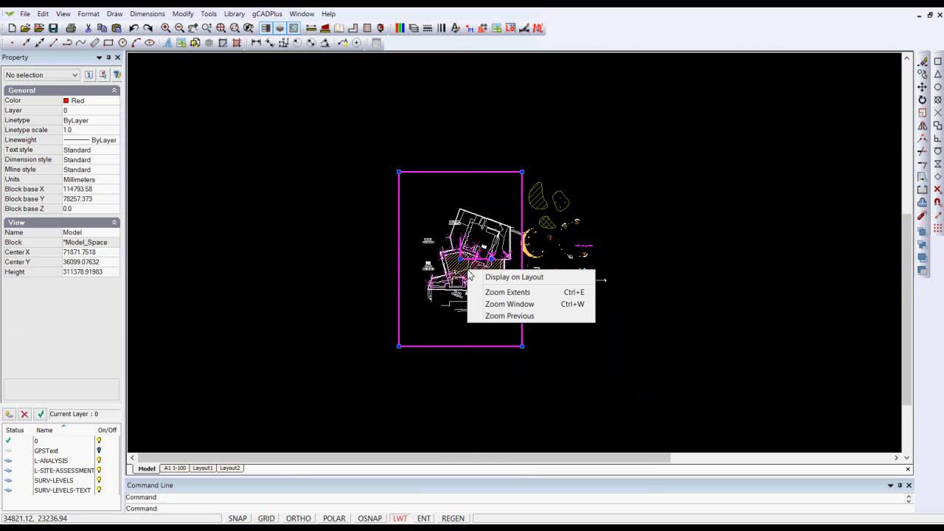
click(510, 277)
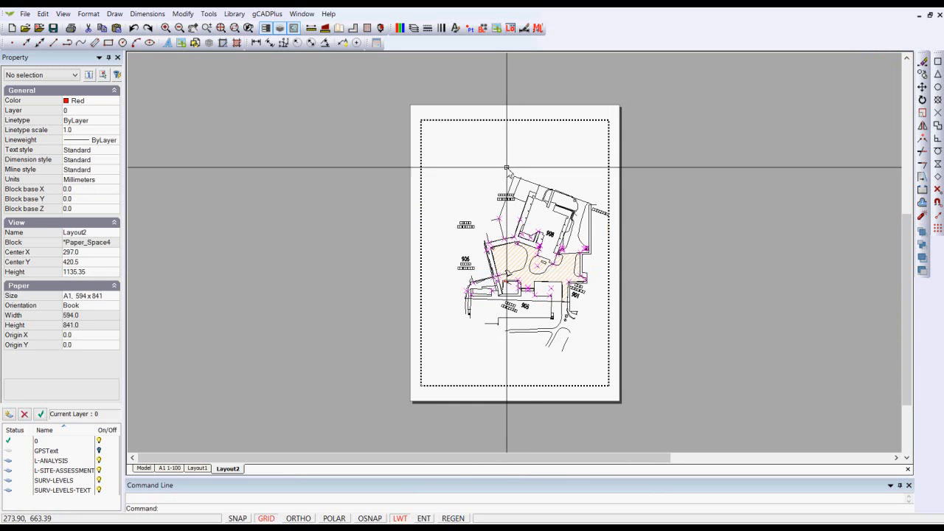
Step: Finish editing Layout2's viewport and inspect the tilted building labels on the sheet up close
right_click(502, 157)
click(554, 175)
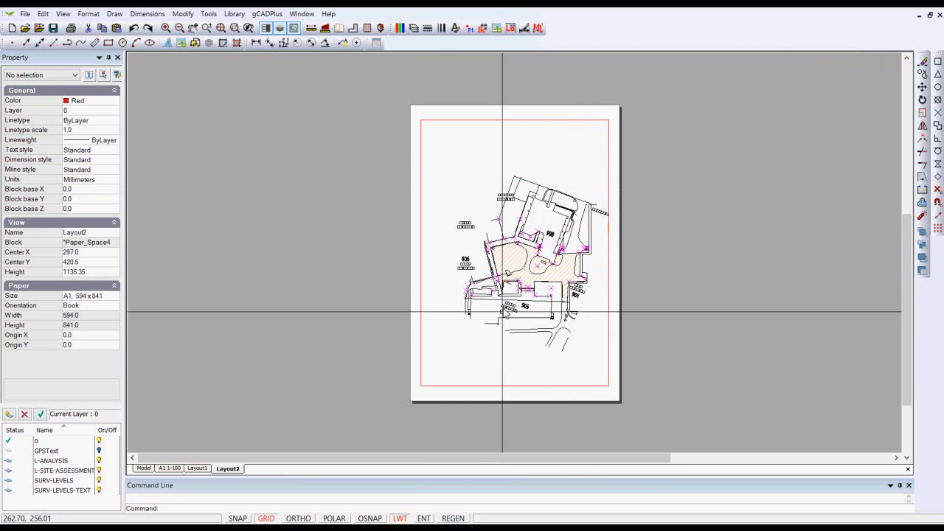
scroll(480, 273, up, 4)
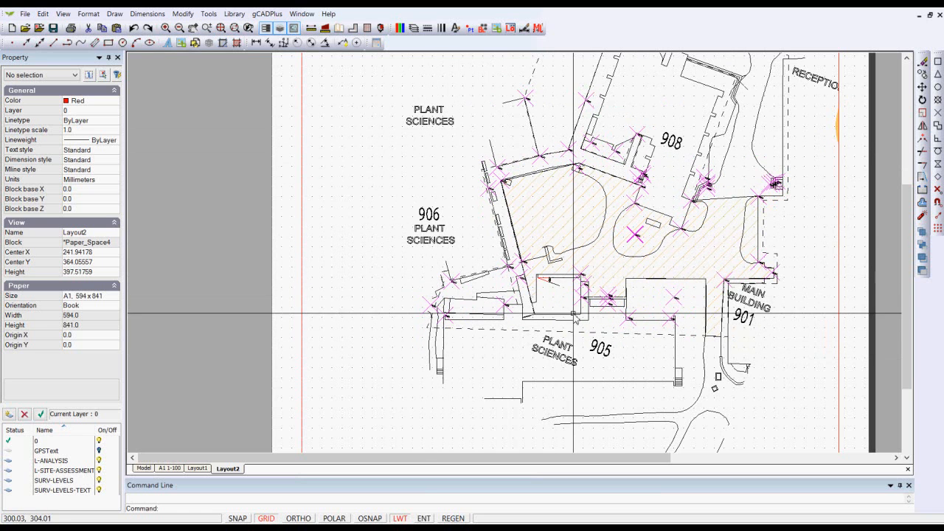
Step: In model space, match the 905 PLANT SCIENCES, MAIN BUILDING, RECEPTION, 901, 905 and 908 labels to the upright PLANT text below 906
click(143, 469)
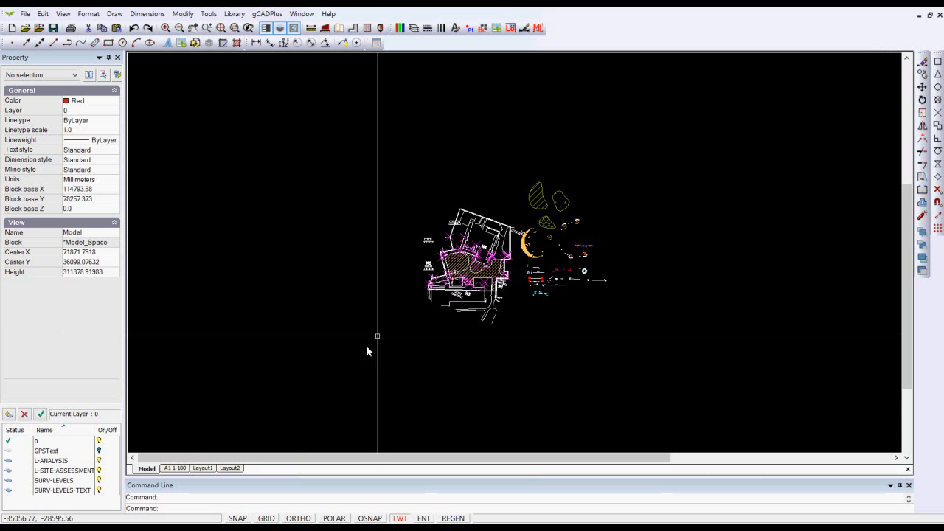
scroll(447, 273, up, 5)
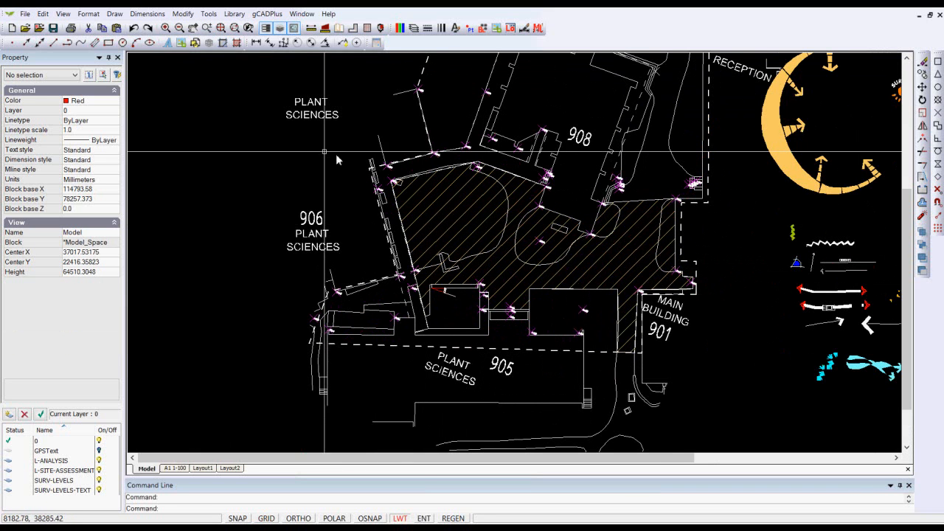
click(185, 15)
click(194, 305)
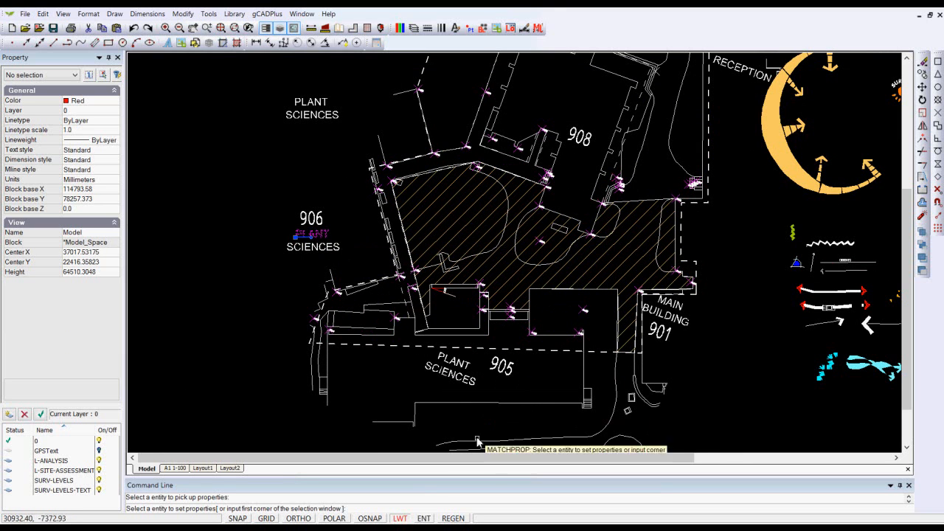
click(457, 375)
click(493, 373)
click(659, 330)
click(668, 320)
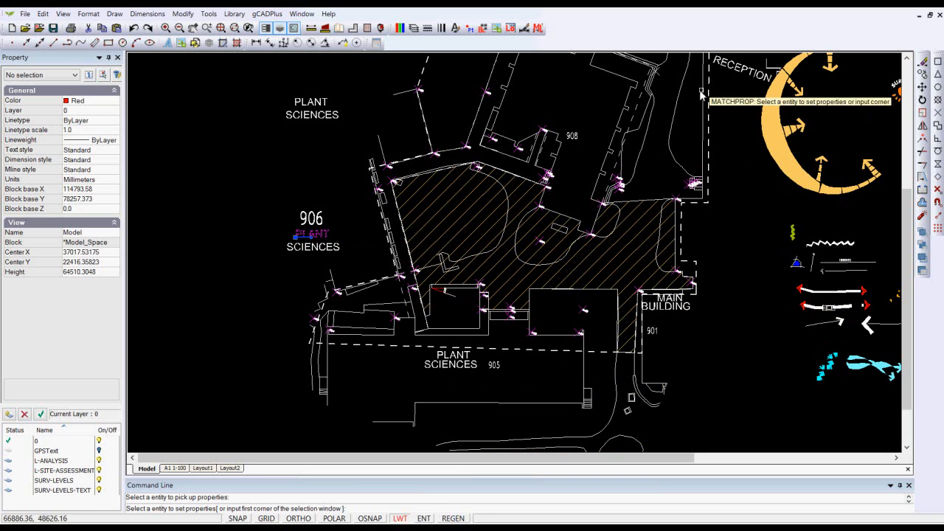
click(730, 74)
key(Escape)
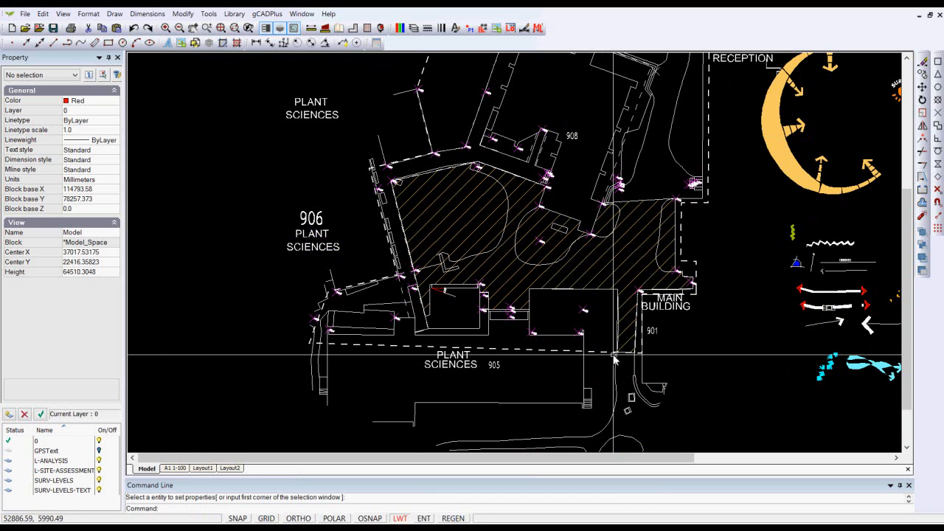
Step: Match the properties of the building numbers 901, 905 and 908 to those of the 906 number
right_click(245, 176)
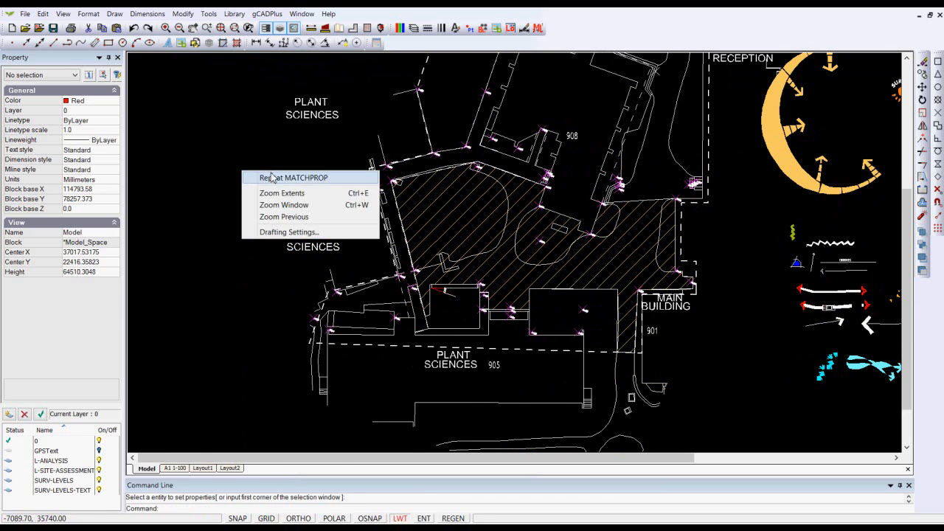
click(264, 178)
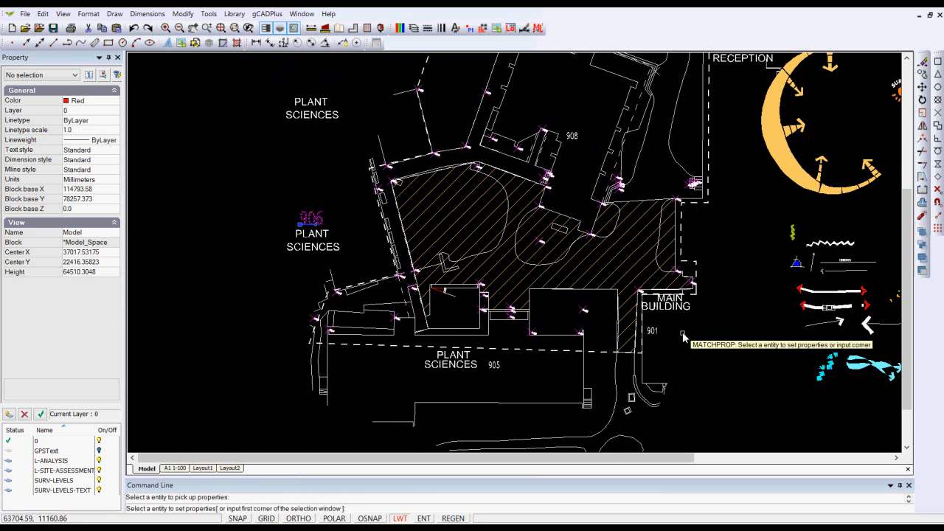
click(652, 332)
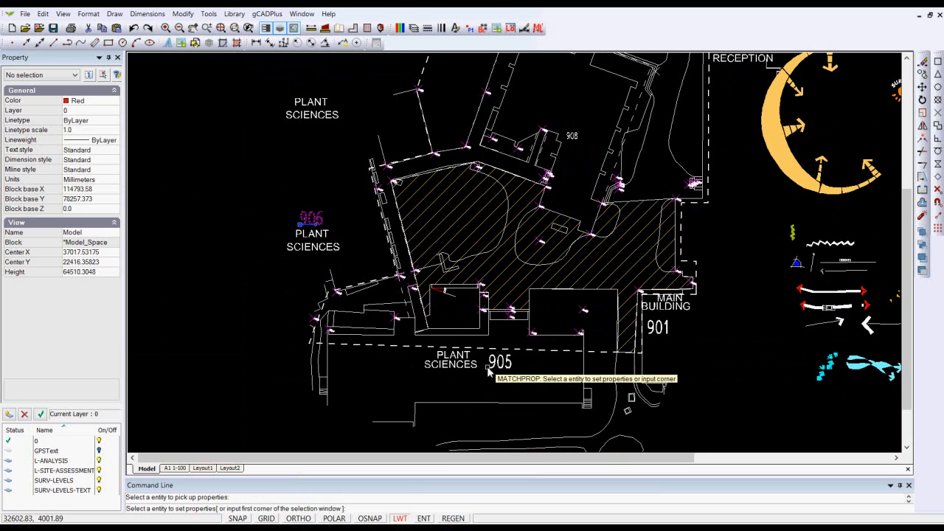
click(576, 138)
key(Escape)
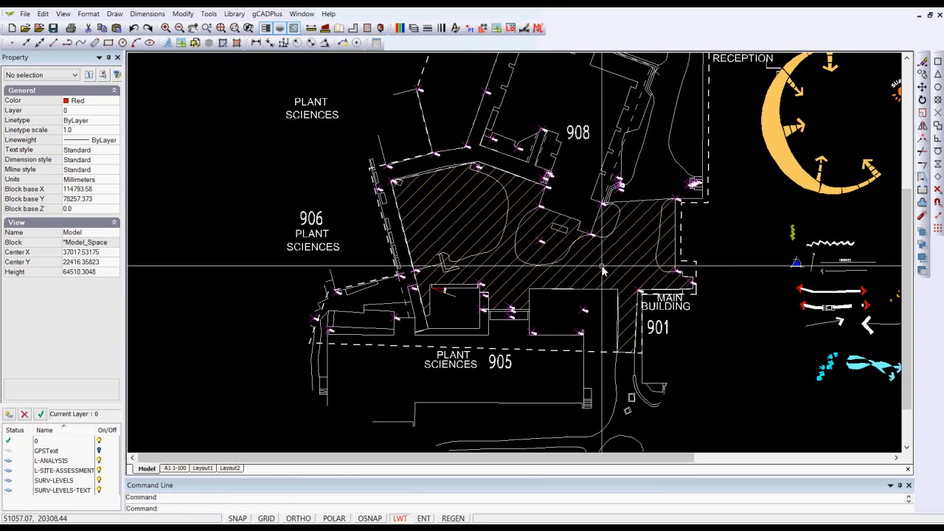
Step: Examine the building labels around the hatched area in model space and compare them with the plan on Layout1
scroll(599, 267, up, 1)
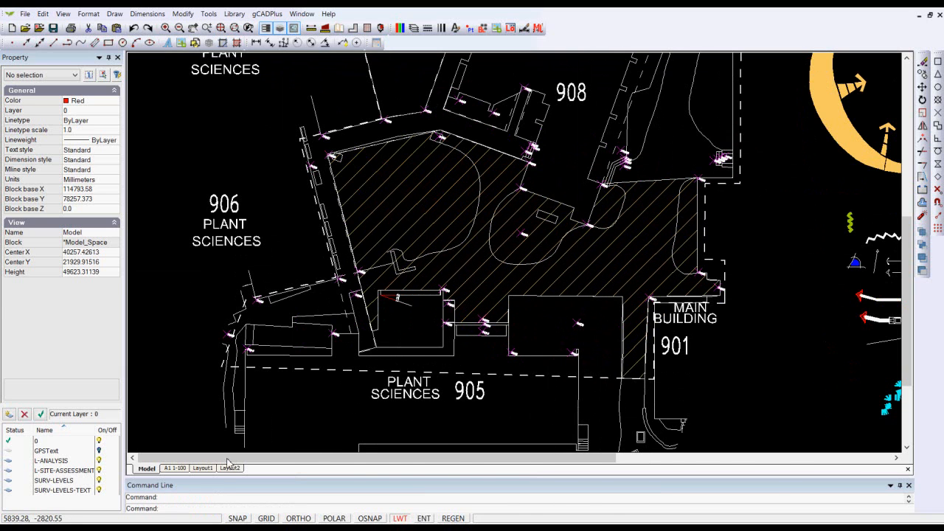
click(202, 468)
scroll(468, 341, down, 3)
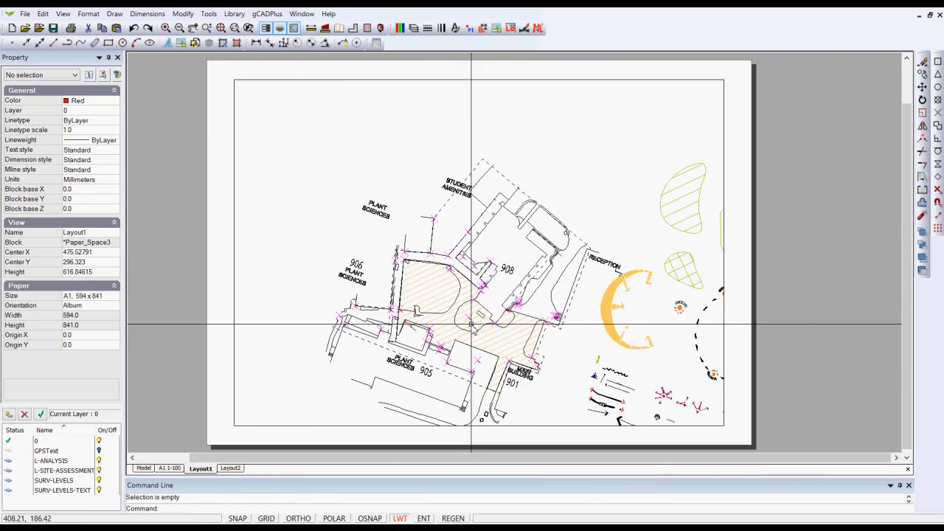